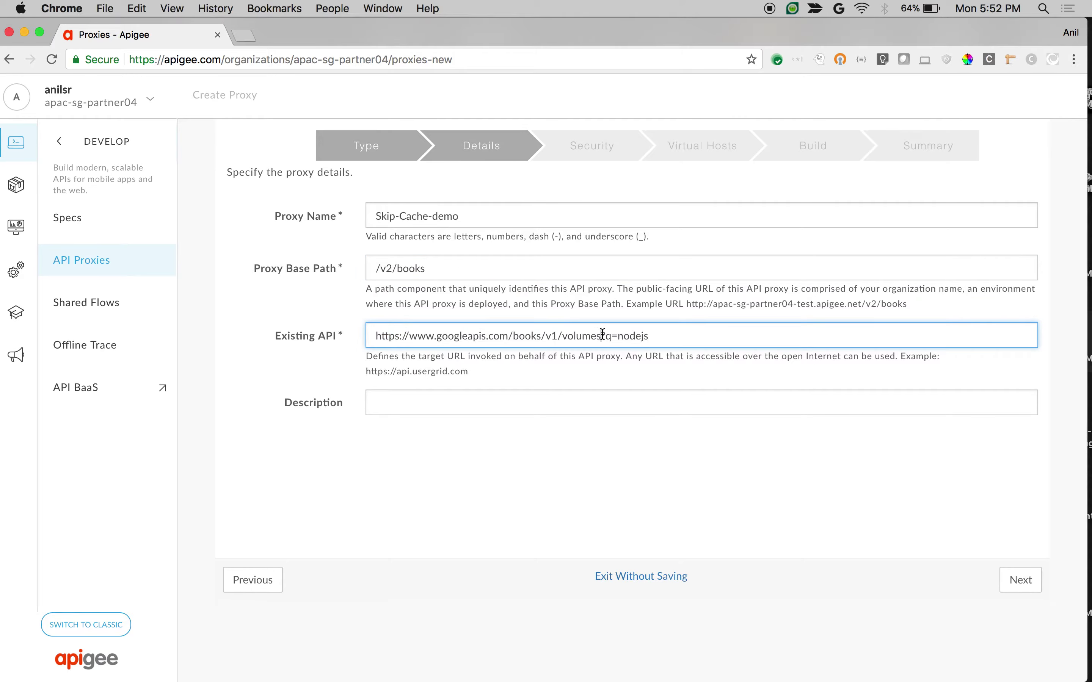
Remove the ?q=nodejs query from the existing API URL and build the proxy with the default security and virtual host settings.
{"action": "left_click_drag", "start_coordinate": [601, 334], "coordinate": [721, 347]}
{"action": "key", "text": "BackSpace"}
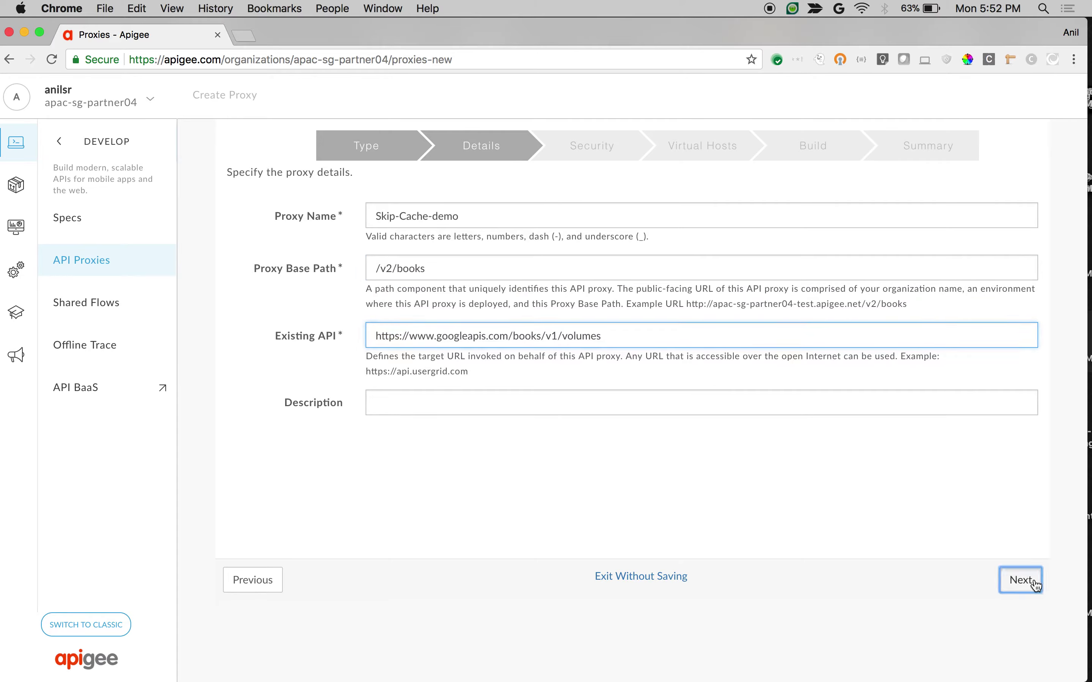
{"action": "left_click", "coordinate": [1020, 580]}
{"action": "left_click", "coordinate": [1020, 580]}
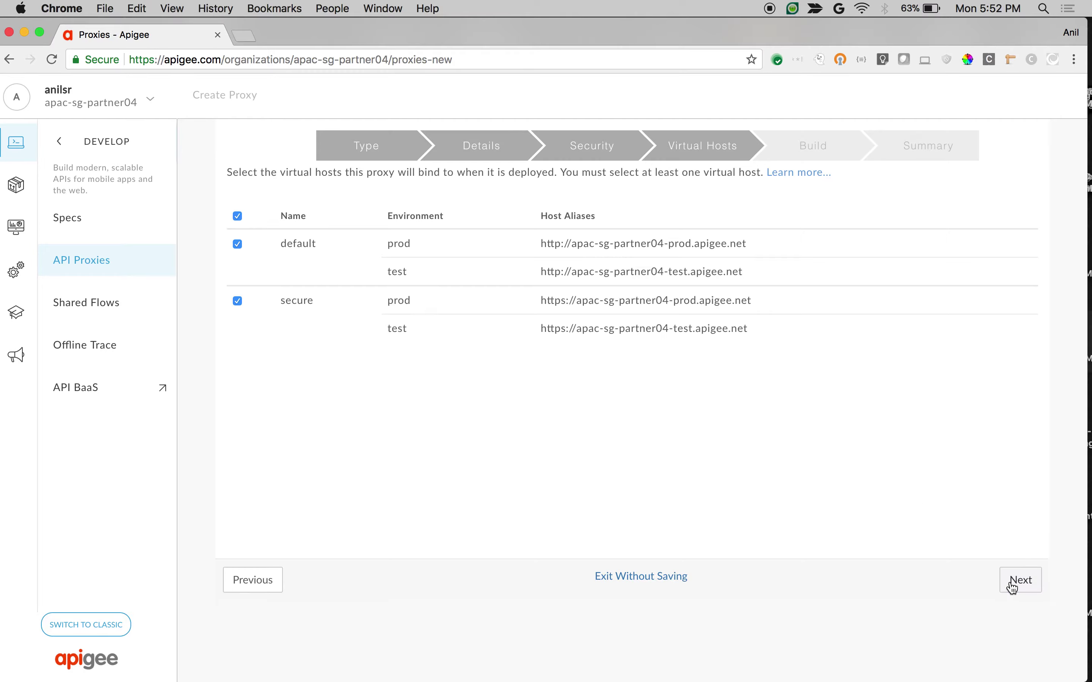
{"action": "left_click", "coordinate": [1015, 583]}
{"action": "left_click", "coordinate": [1012, 583]}
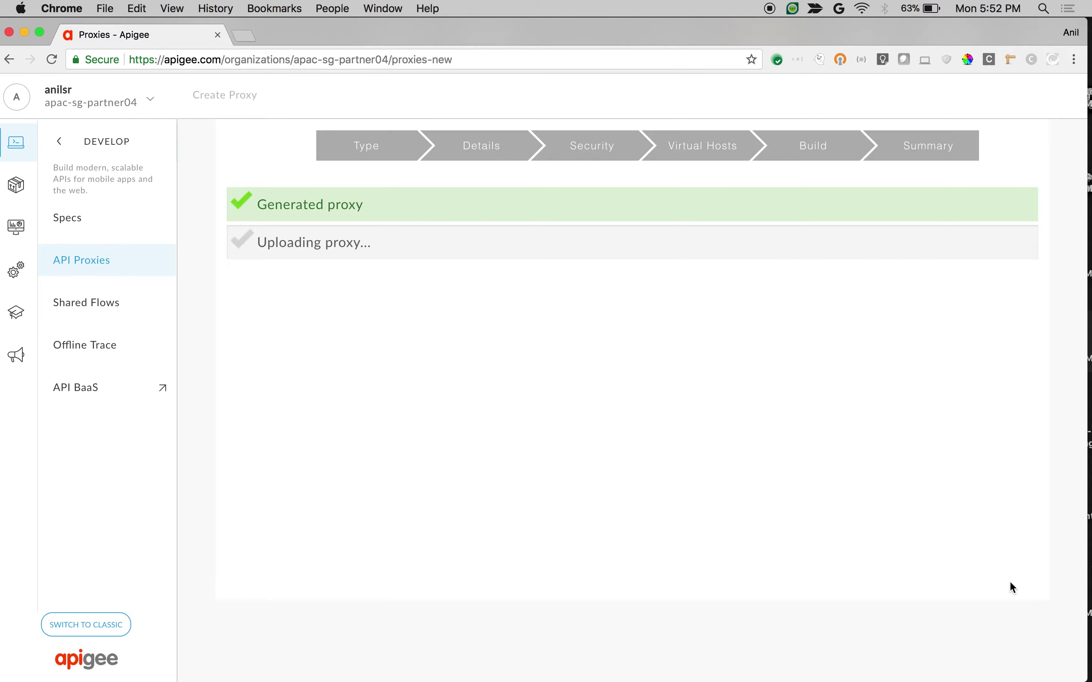
Open the Skip-Cache-demo proxy for editing and add a new Response Cache policy to the PreFlow request.
{"action": "left_click", "coordinate": [589, 320]}
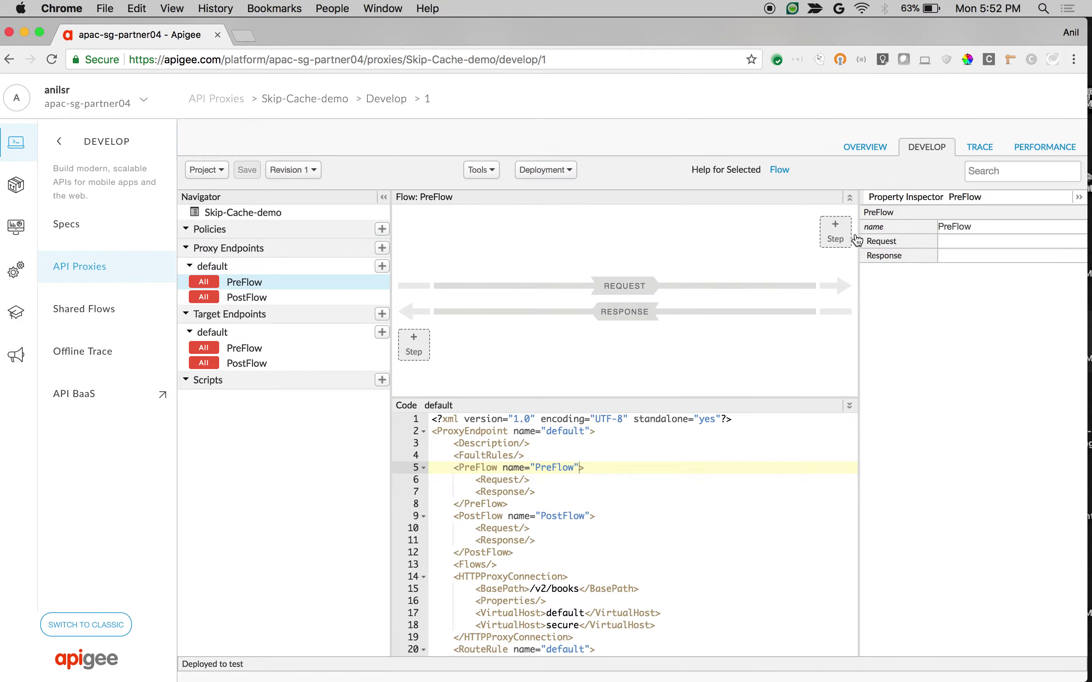
{"action": "left_click", "coordinate": [837, 234]}
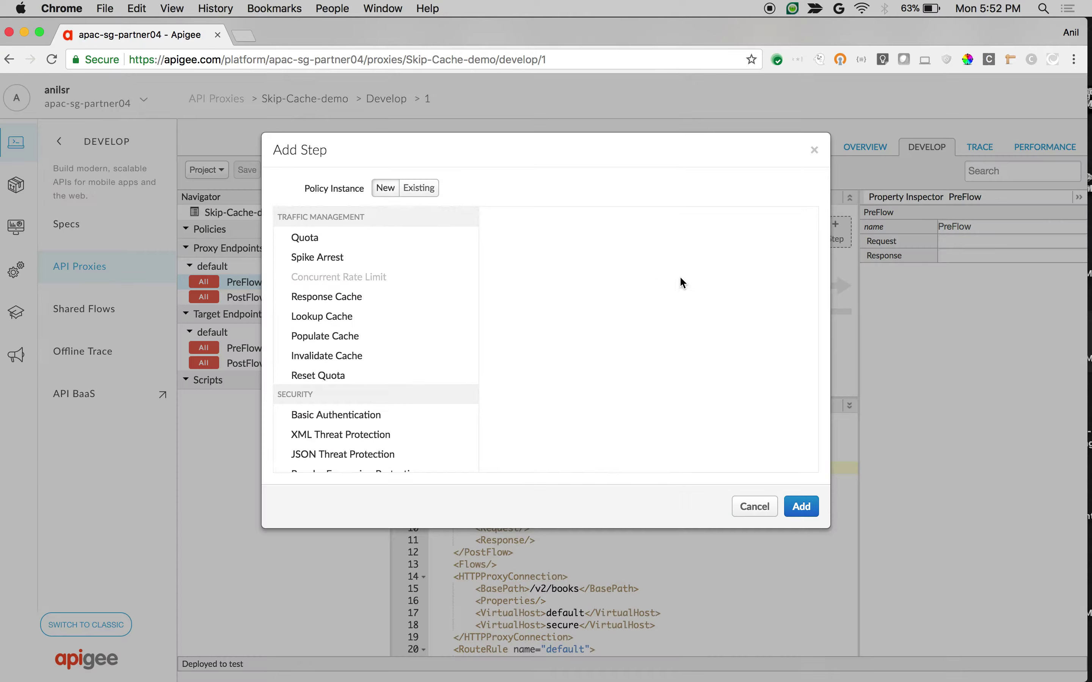
{"action": "left_click", "coordinate": [350, 306]}
{"action": "left_click", "coordinate": [802, 506]}
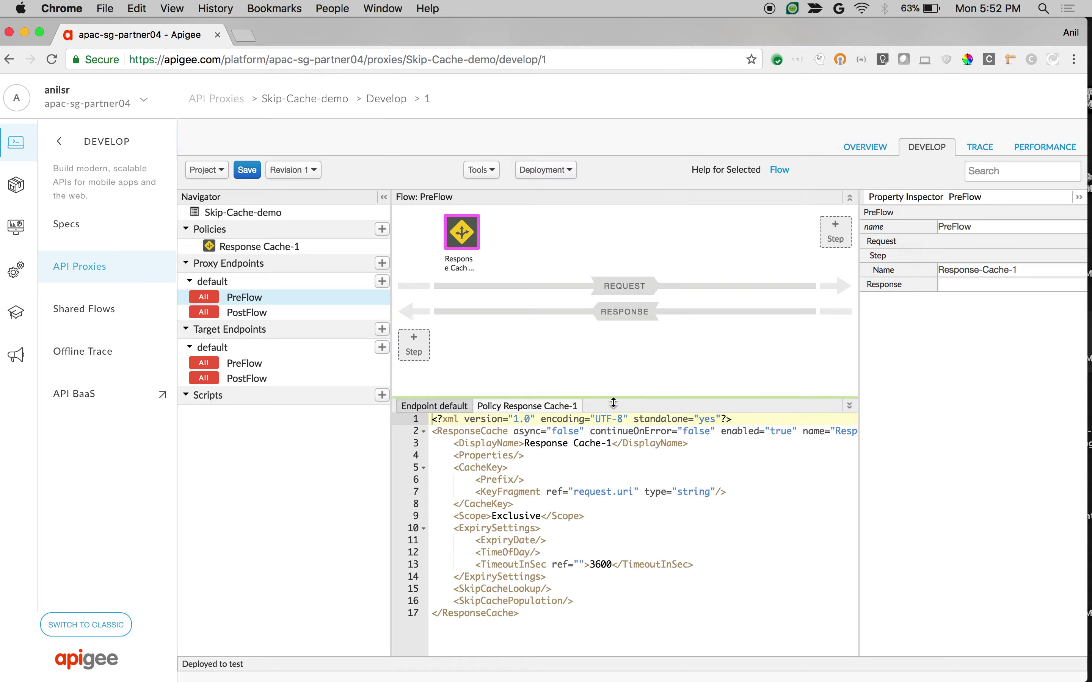
Set the policy's SkipCachePopulation element to (request.queryparam.q == "nodejs") and save the proxy revision.
{"action": "left_click_drag", "start_coordinate": [614, 402], "coordinate": [611, 367]}
{"action": "left_click", "coordinate": [600, 565]}
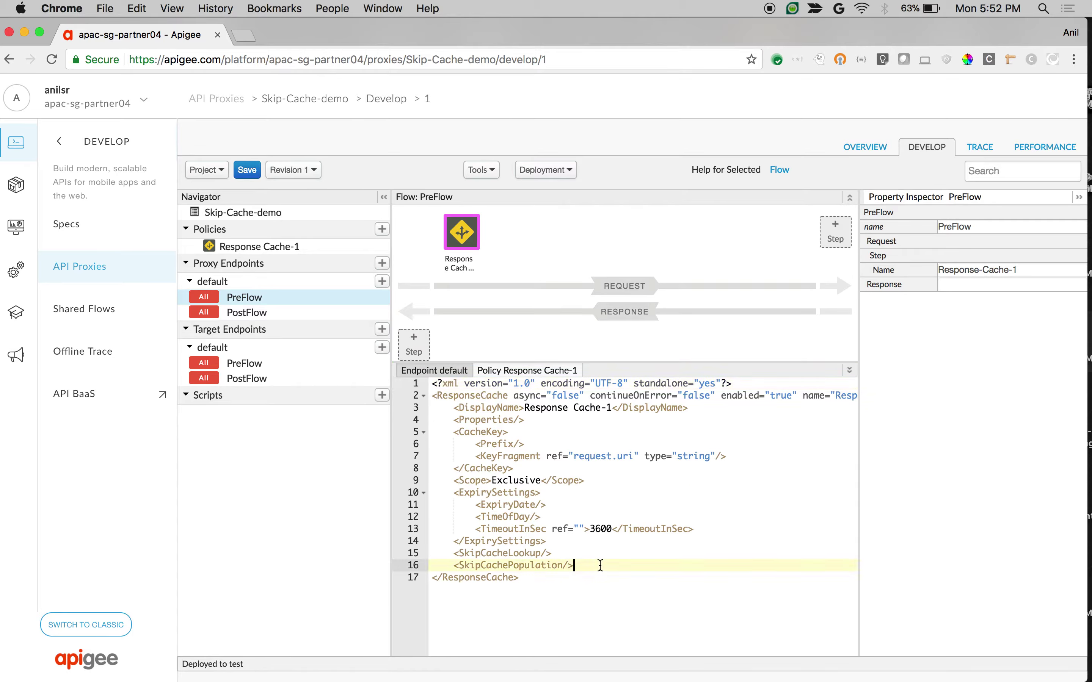
{"action": "key", "text": "BackSpace"}
{"action": "key", "text": "BackSpace"}
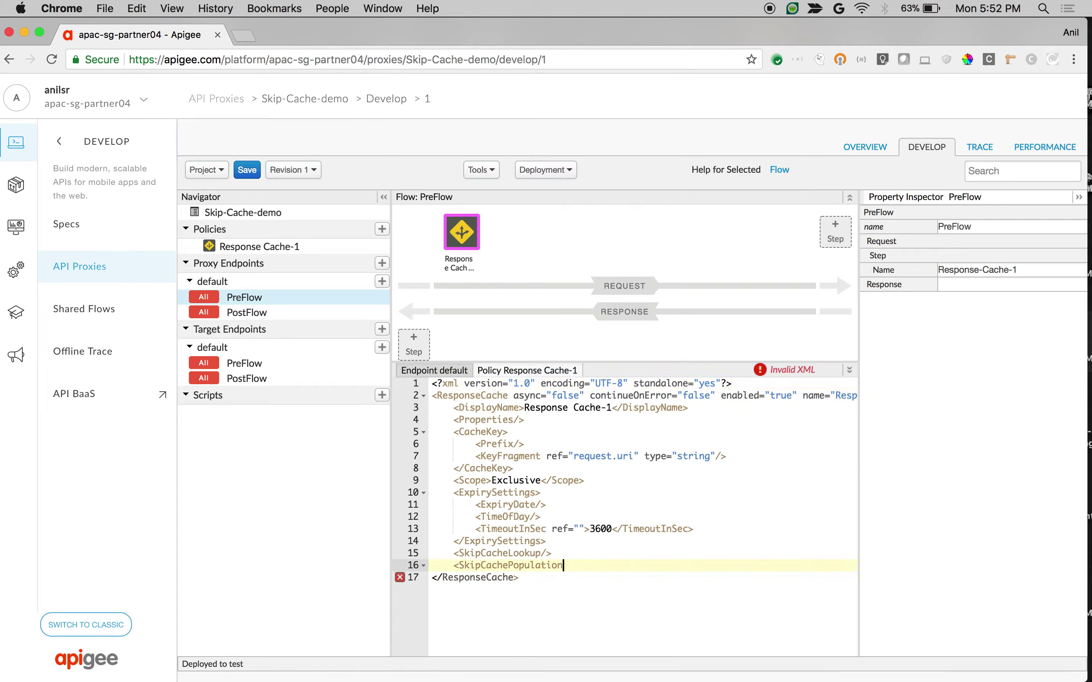
{"action": "type", "text": ">"}
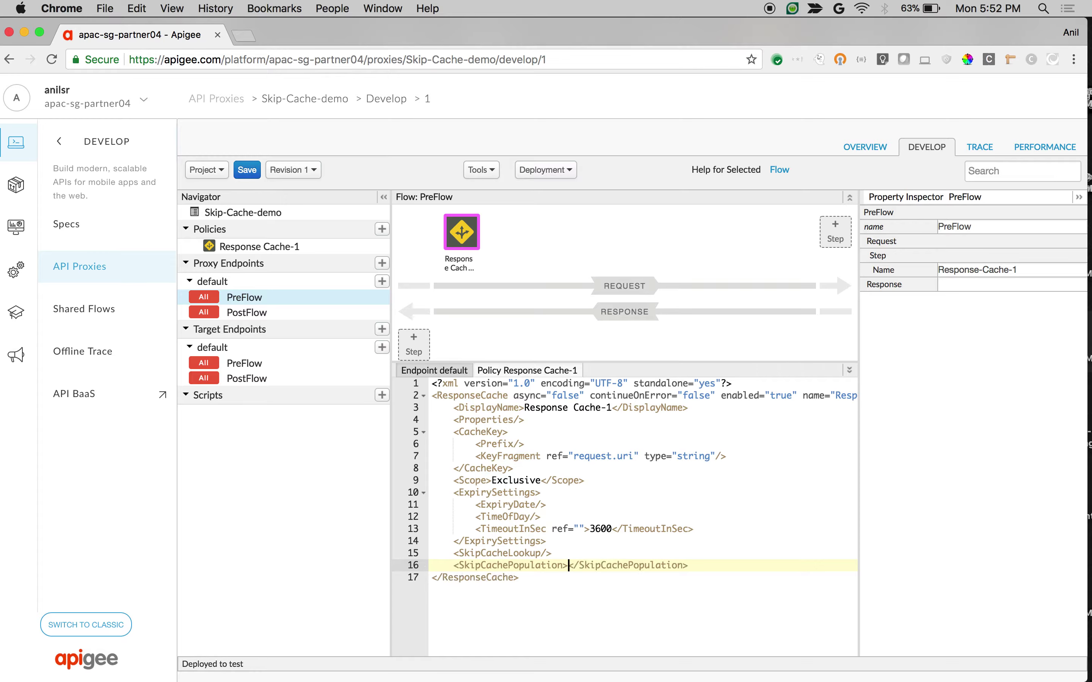
{"action": "type", "text": "(request."}
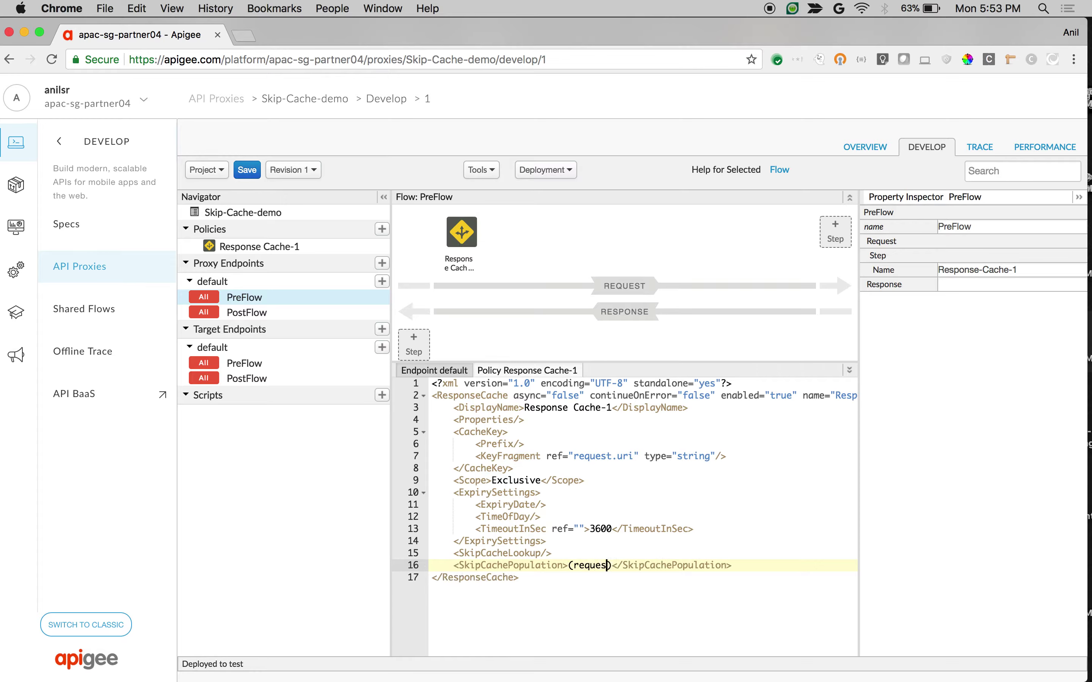
{"action": "type", "text": "queryparam.q == "}
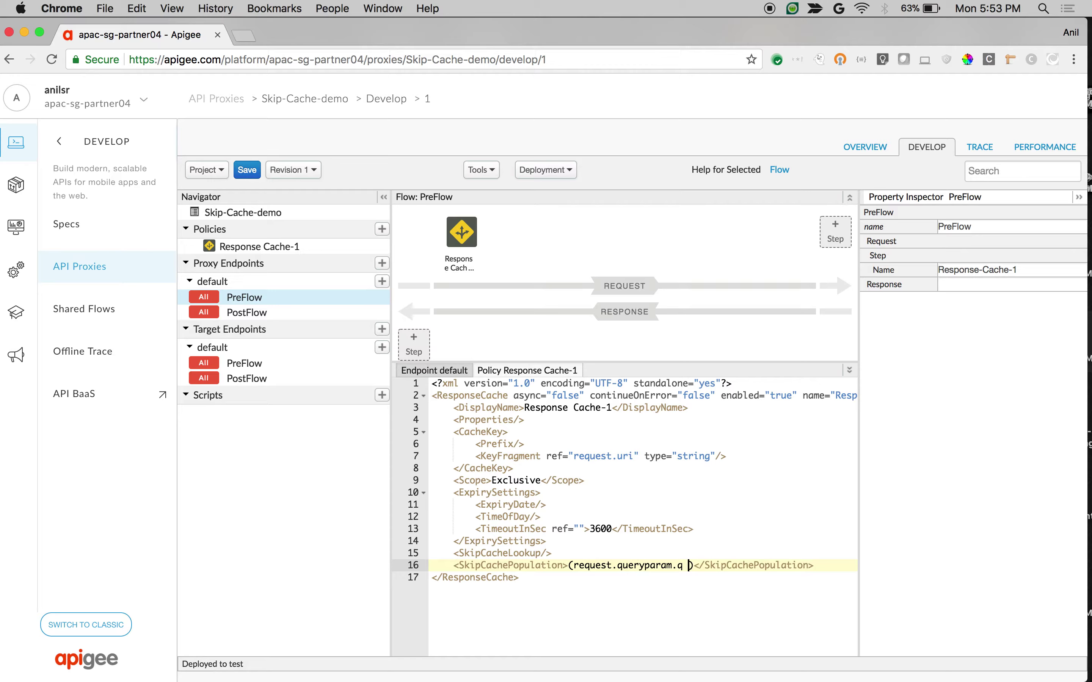
{"action": "type", "text": "\"nodejs"}
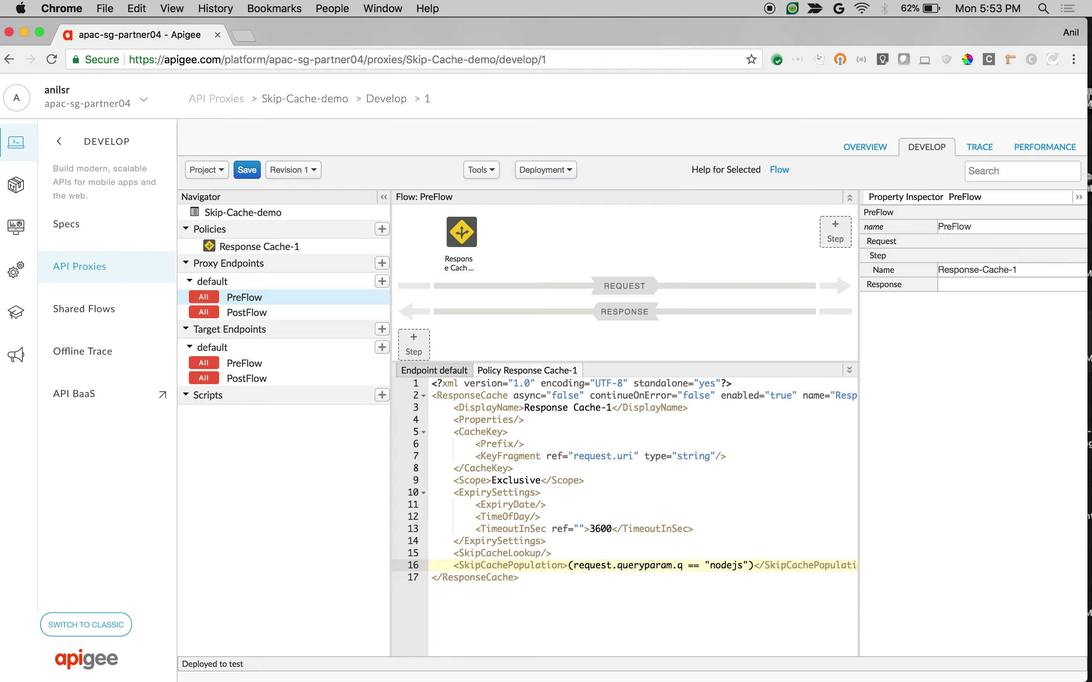
{"action": "left_click", "coordinate": [247, 170]}
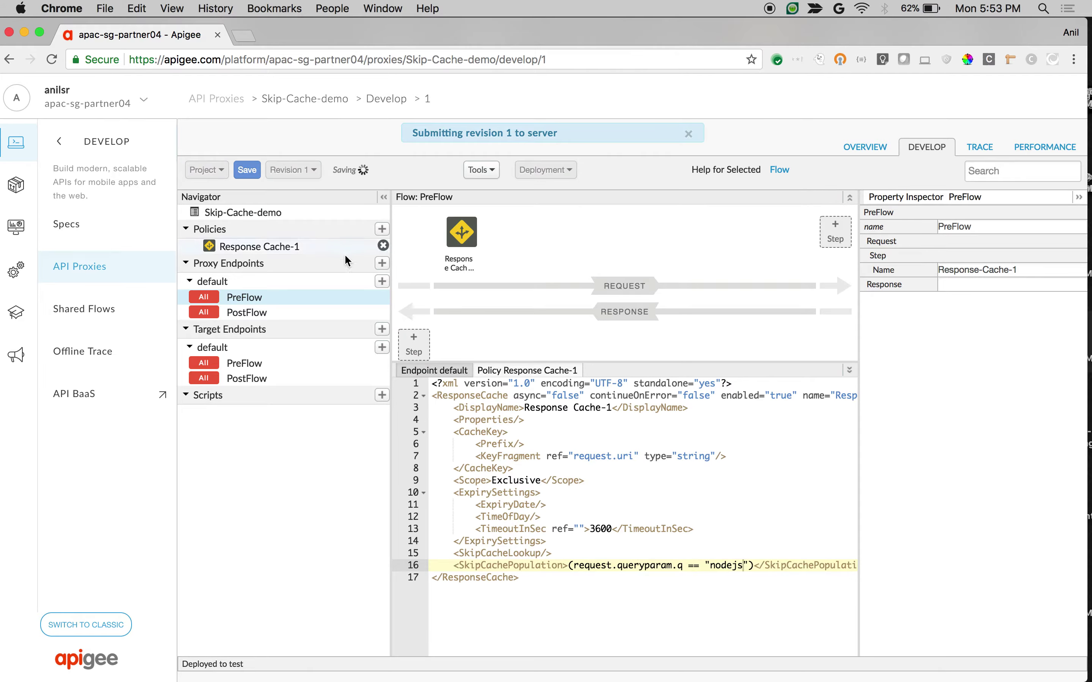
{"action": "left_click", "coordinate": [980, 147]}
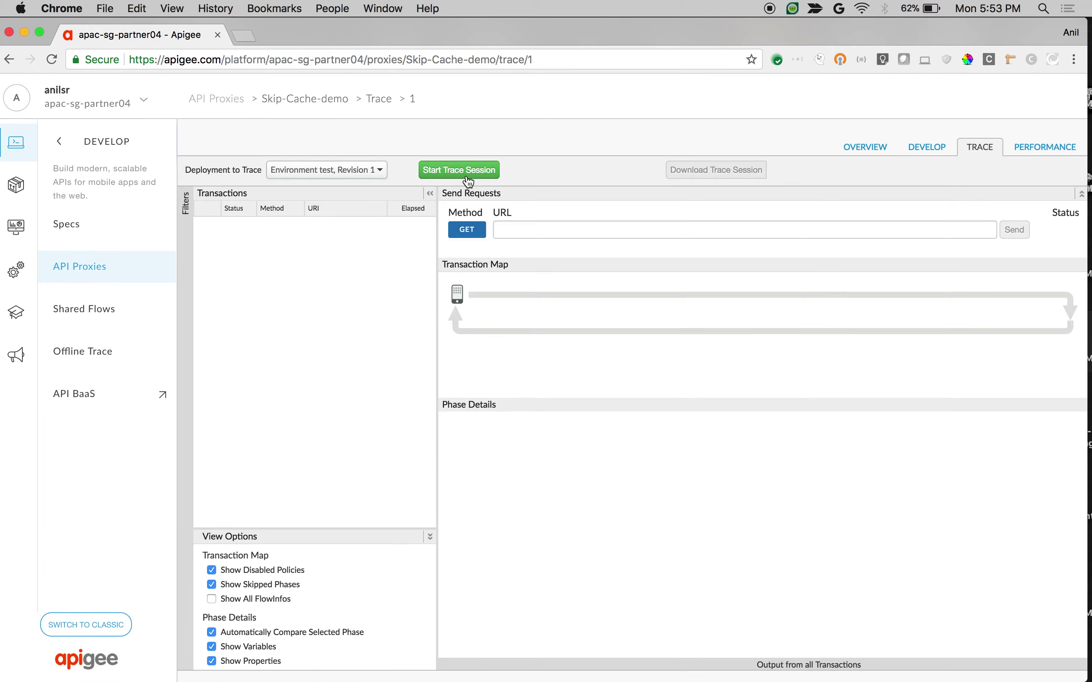
{"action": "left_click", "coordinate": [469, 177]}
{"action": "left_click", "coordinate": [706, 230]}
{"action": "type", "text": "http://apac-sg-partner04-test.apigee.net/v2/books"}
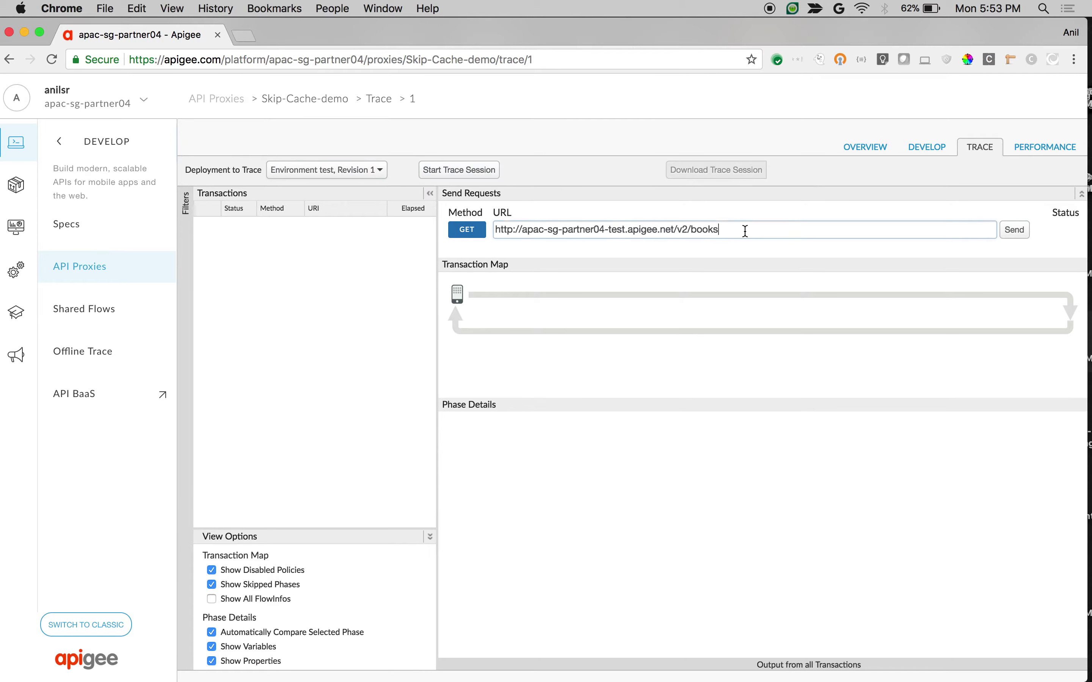
{"action": "type", "text": "?q"}
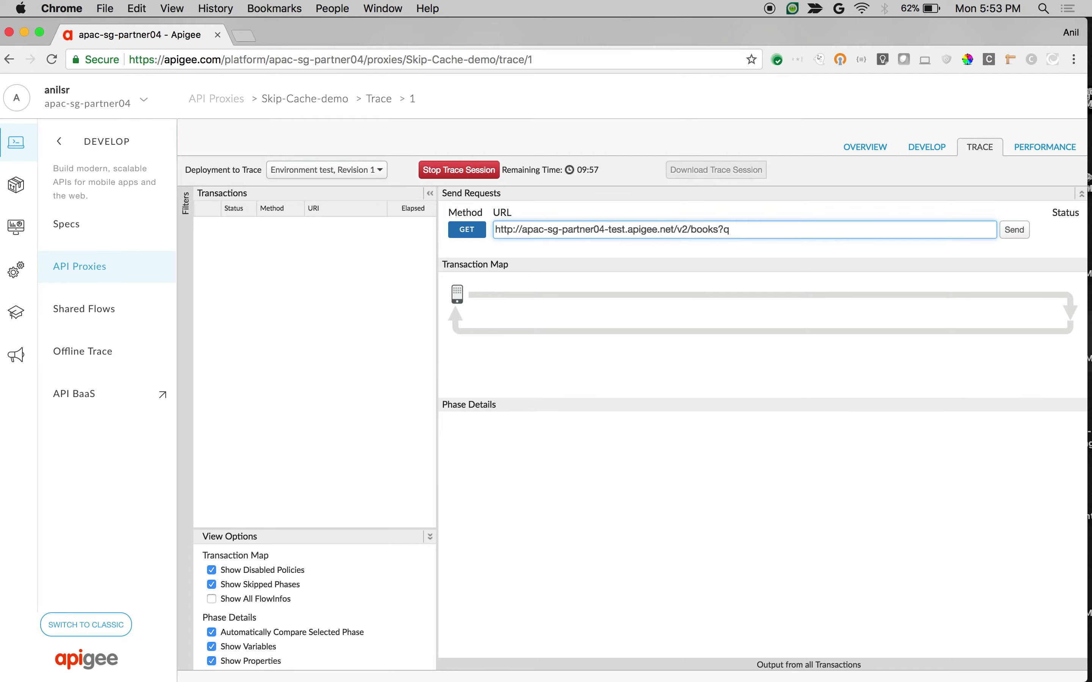
{"action": "type", "text": "-"}
{"action": "type", "text": "nodejs"}
{"action": "left_click", "coordinate": [1018, 234]}
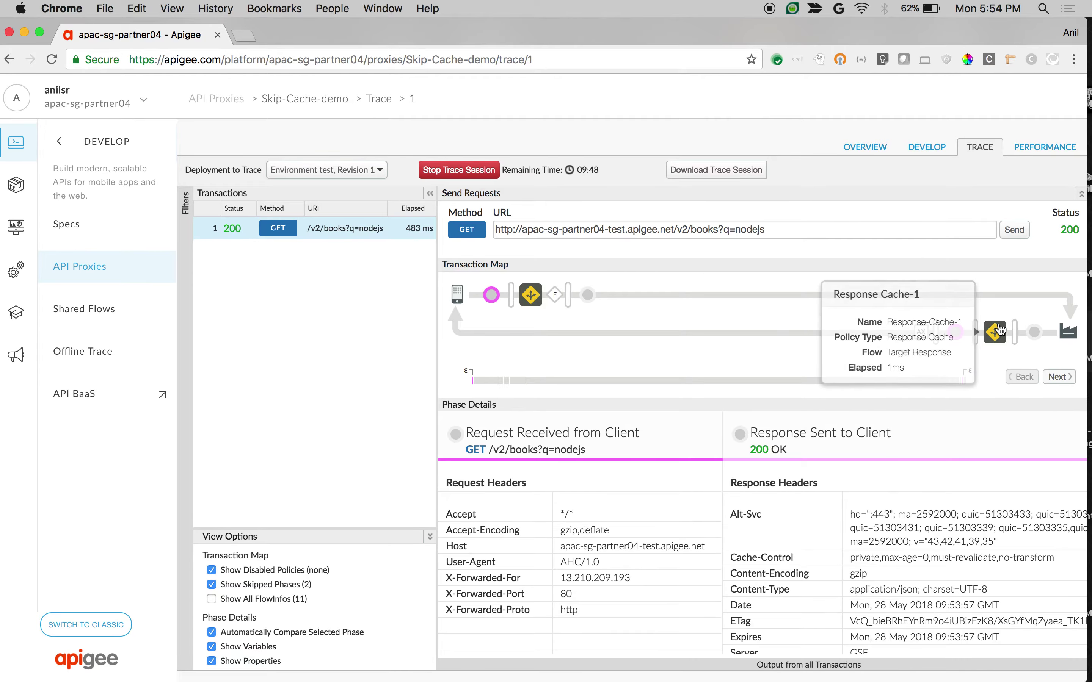
{"action": "left_click", "coordinate": [1017, 233]}
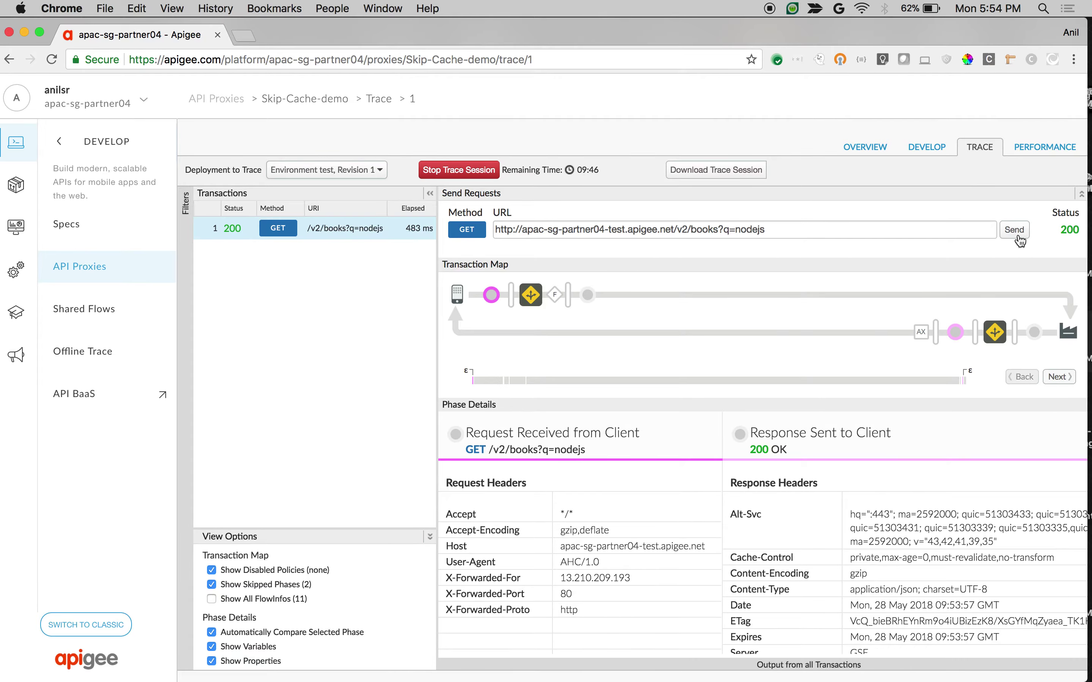
{"action": "left_click", "coordinate": [1018, 234]}
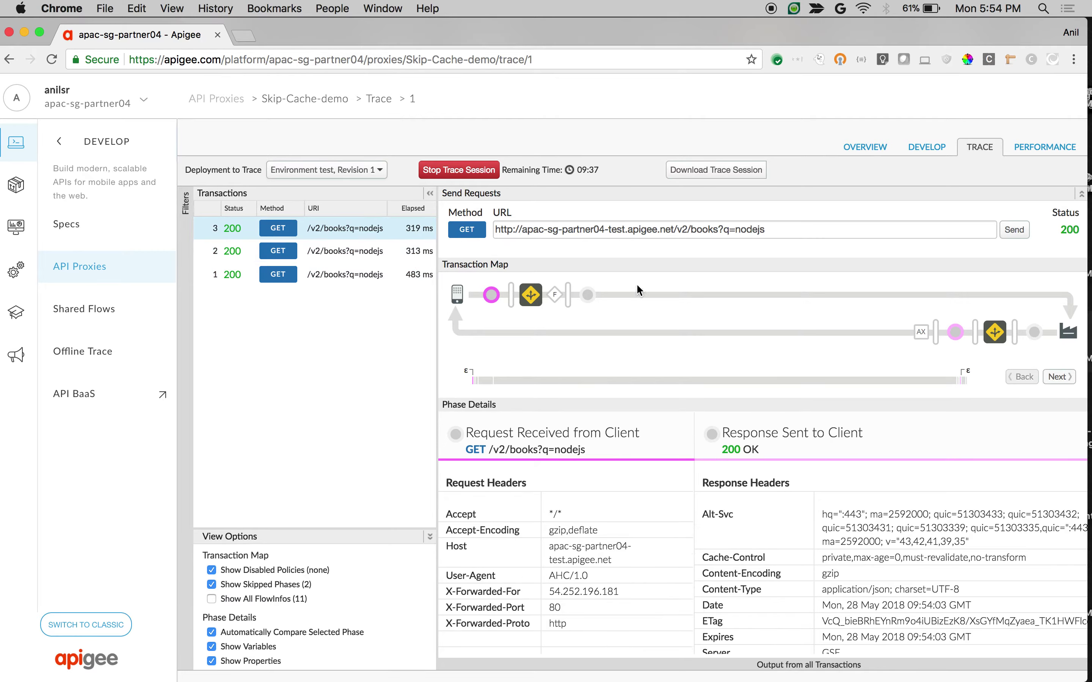
Change the request URL's q parameter to python and send the GET request several times.
{"action": "double_click", "coordinate": [745, 231]}
{"action": "type", "text": "python"}
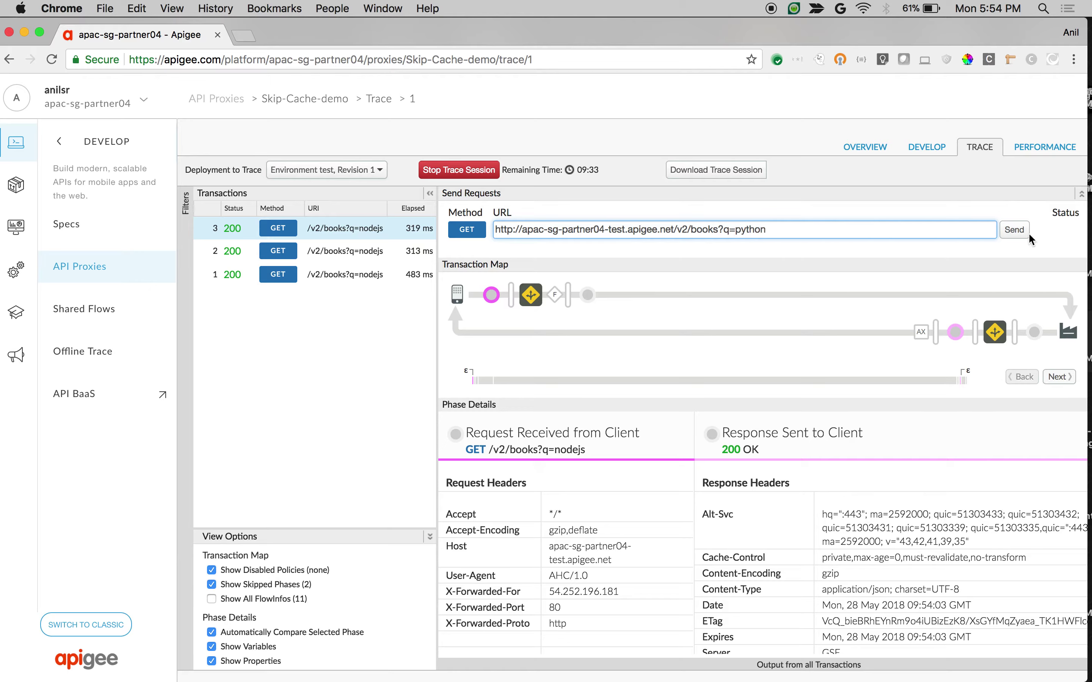
{"action": "left_click", "coordinate": [1009, 234]}
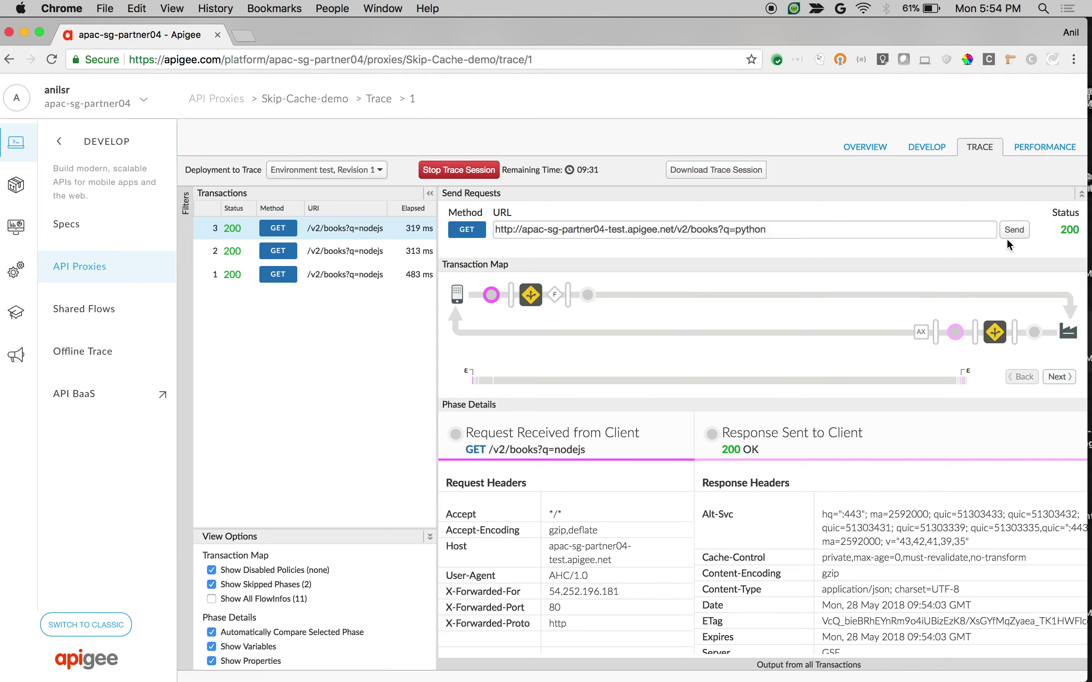
{"action": "left_click", "coordinate": [1008, 232]}
{"action": "left_click", "coordinate": [1014, 231]}
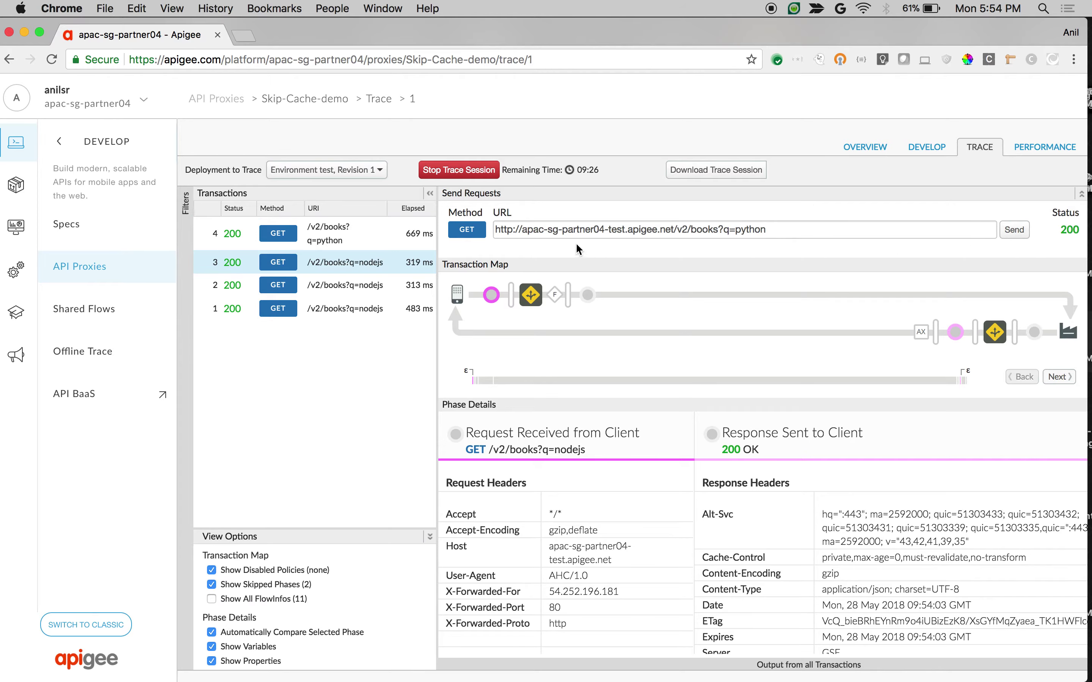
Resend the python request and compare the transaction maps of the traced python and nodejs requests.
{"action": "left_click", "coordinate": [396, 243]}
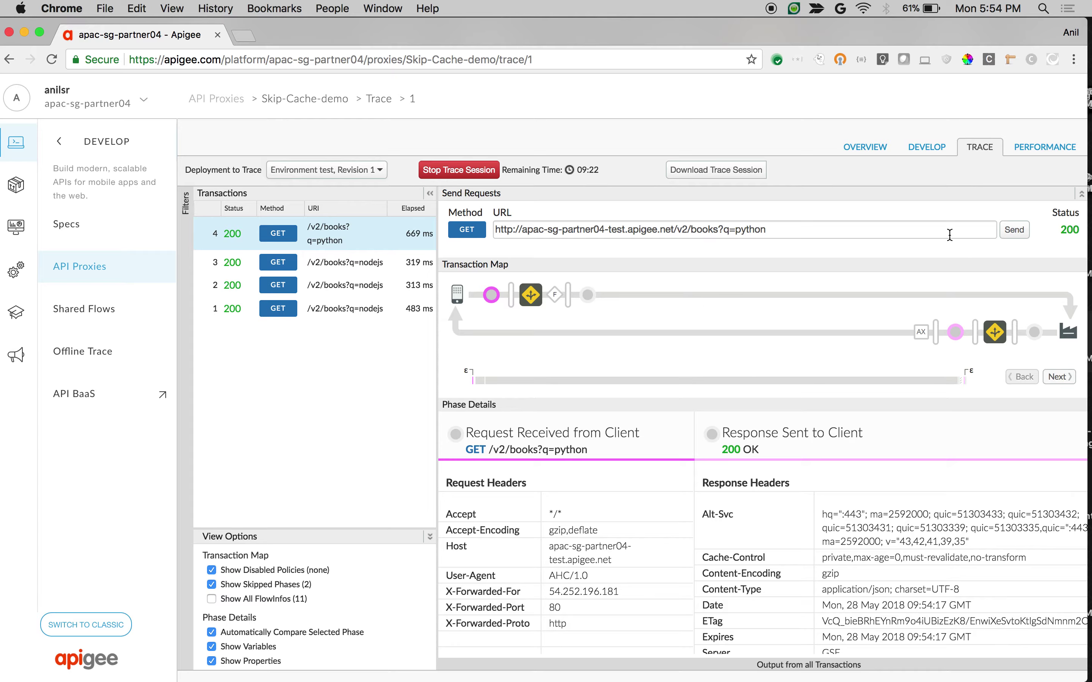
{"action": "left_click", "coordinate": [1014, 229]}
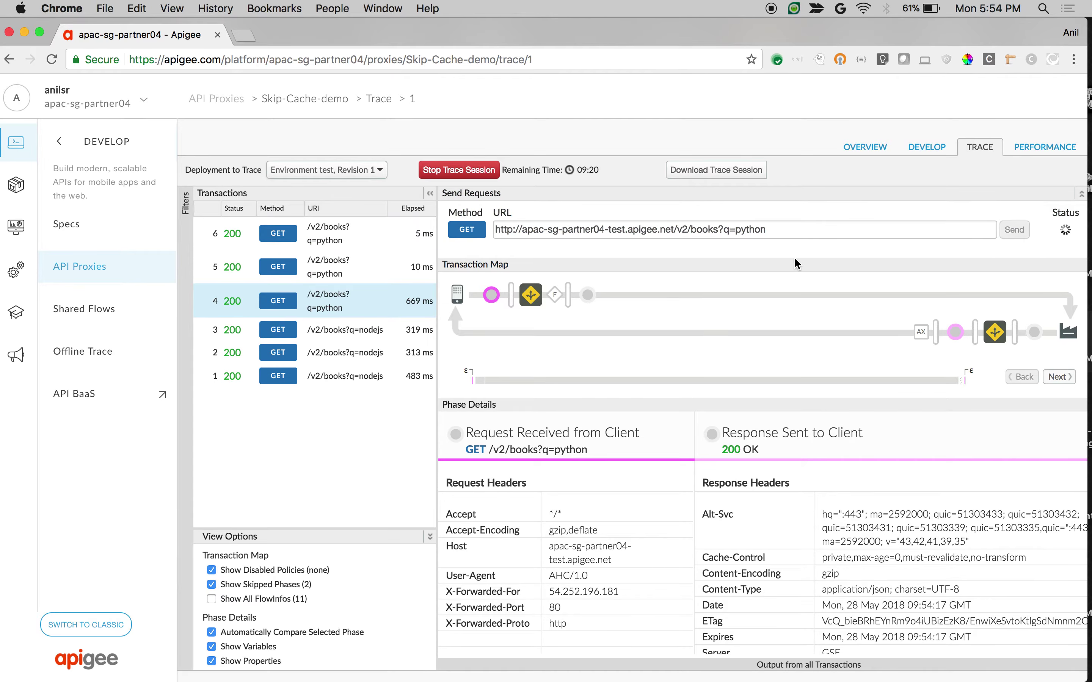
{"action": "left_click", "coordinate": [1014, 229]}
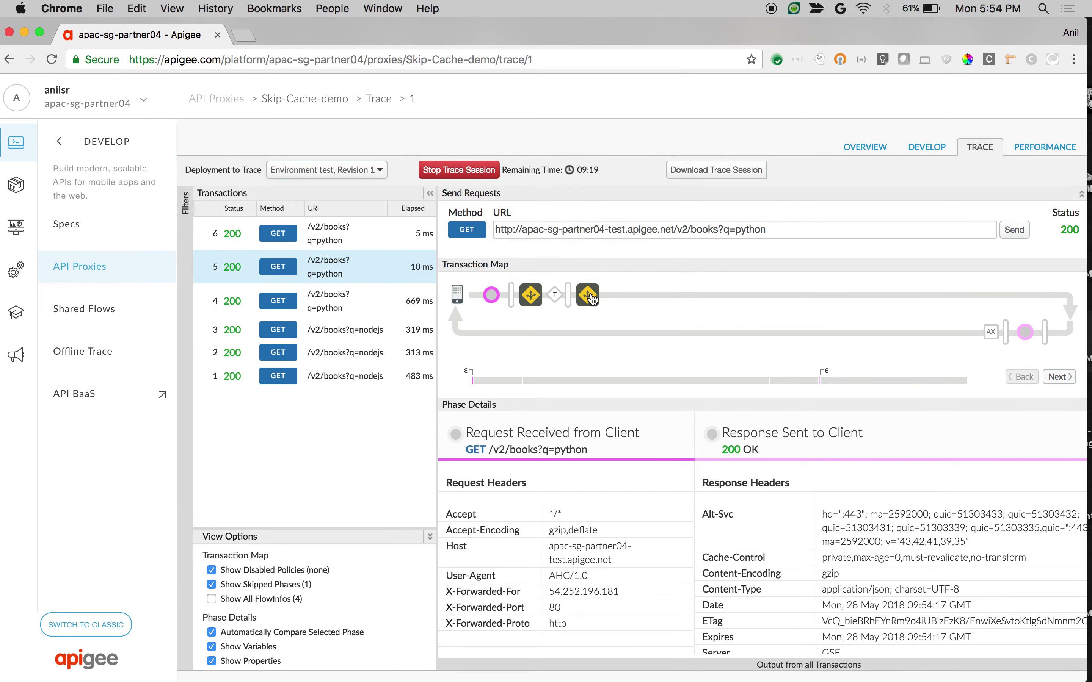
{"action": "left_click", "coordinate": [363, 336]}
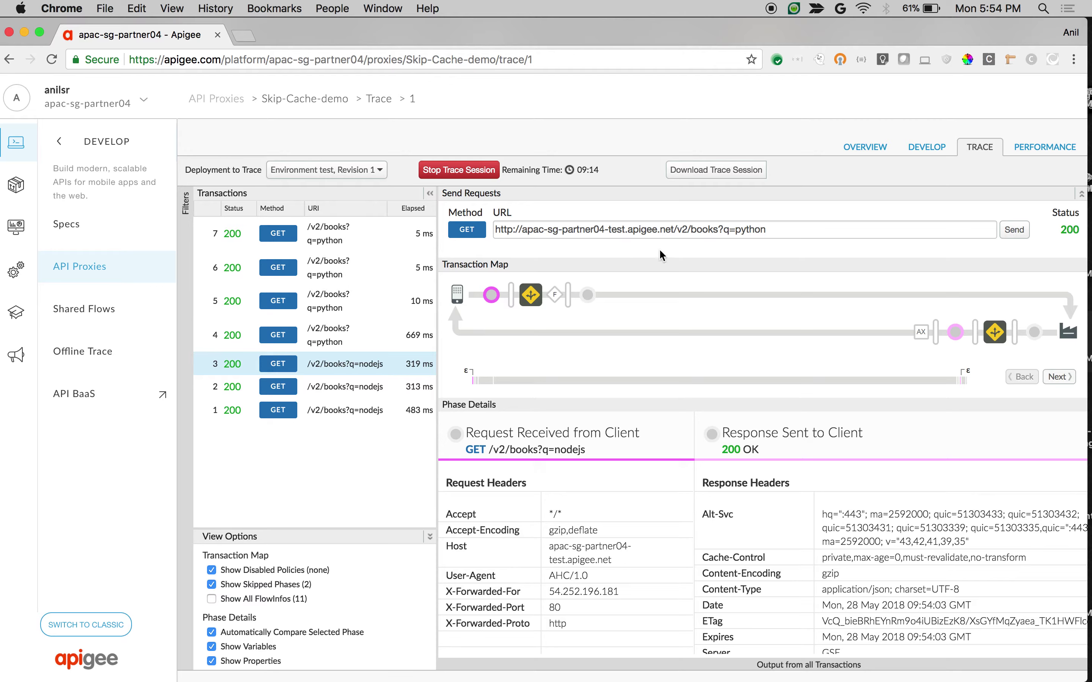
{"action": "left_click", "coordinate": [339, 279]}
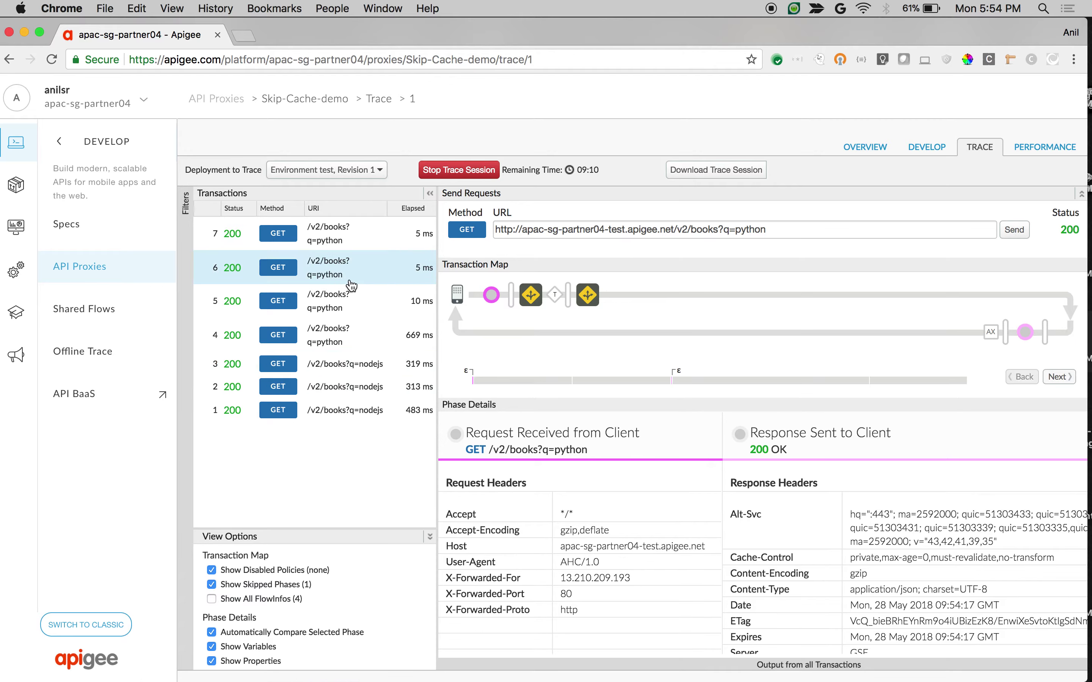
Set SkipCacheLookup in the Response Cache policy to (request.queryparam.data == "fresh") and save the proxy revision.
{"action": "left_click", "coordinate": [926, 146]}
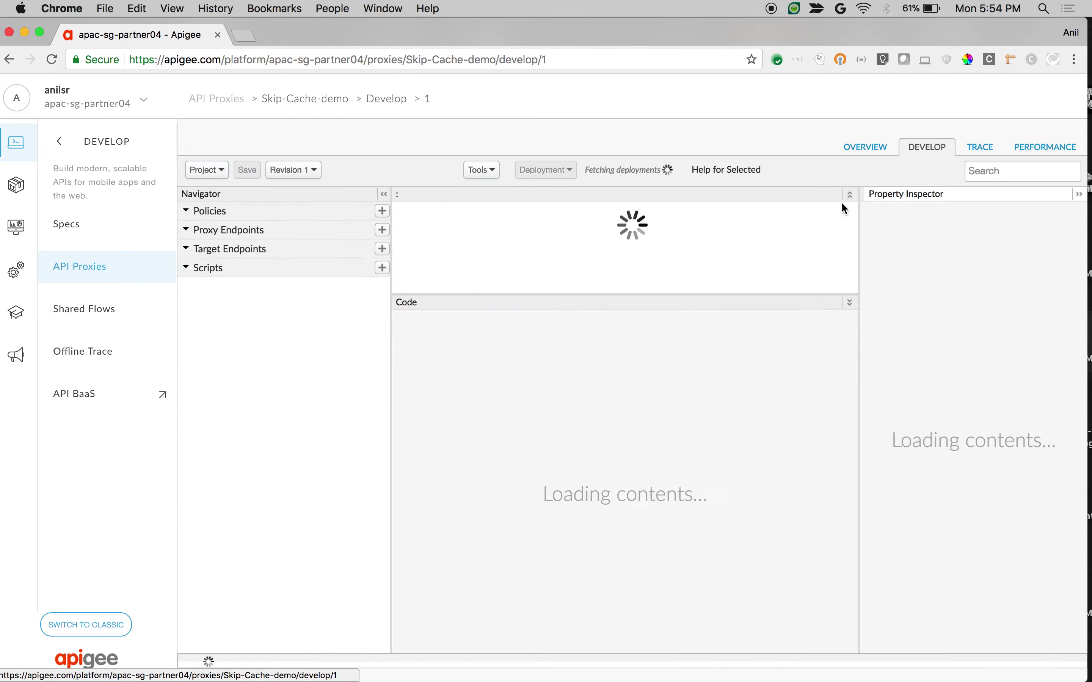
{"action": "left_click_drag", "start_coordinate": [584, 299], "coordinate": [572, 394]}
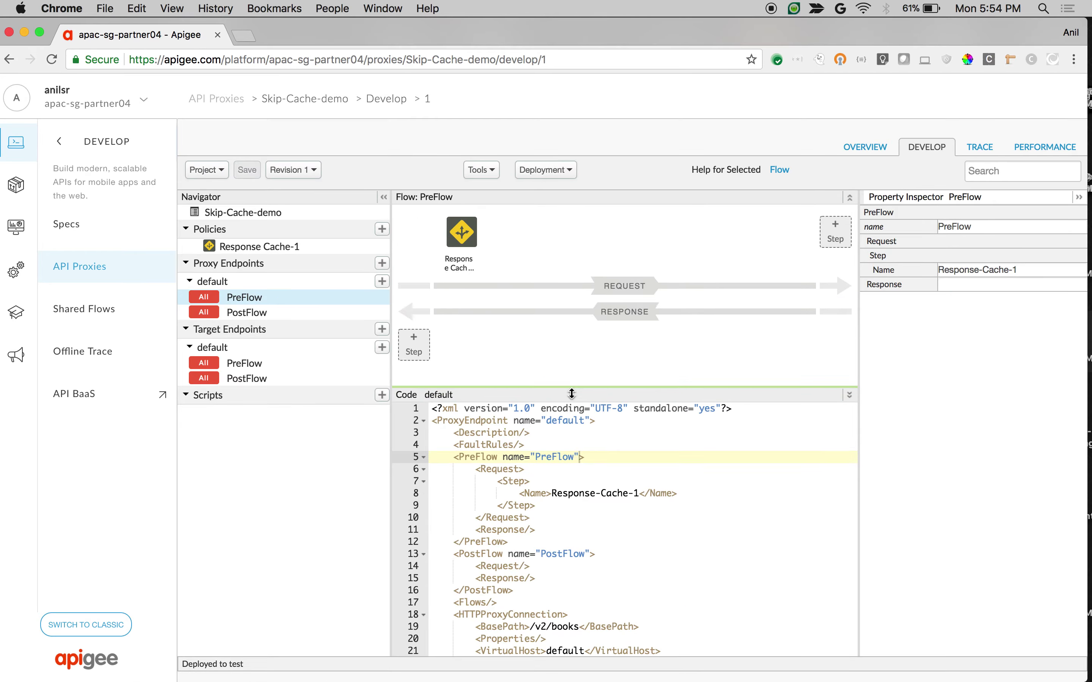
{"action": "left_click", "coordinate": [461, 231]}
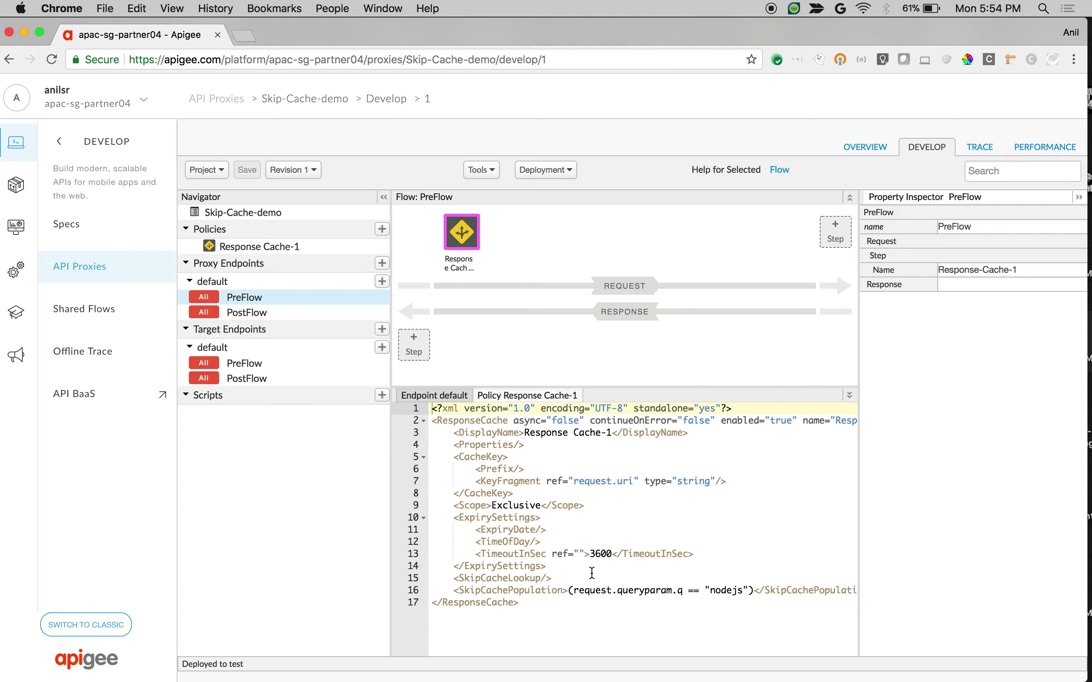
{"action": "left_click", "coordinate": [569, 578]}
{"action": "key", "text": "BackSpace"}
{"action": "key", "text": "BackSpace"}
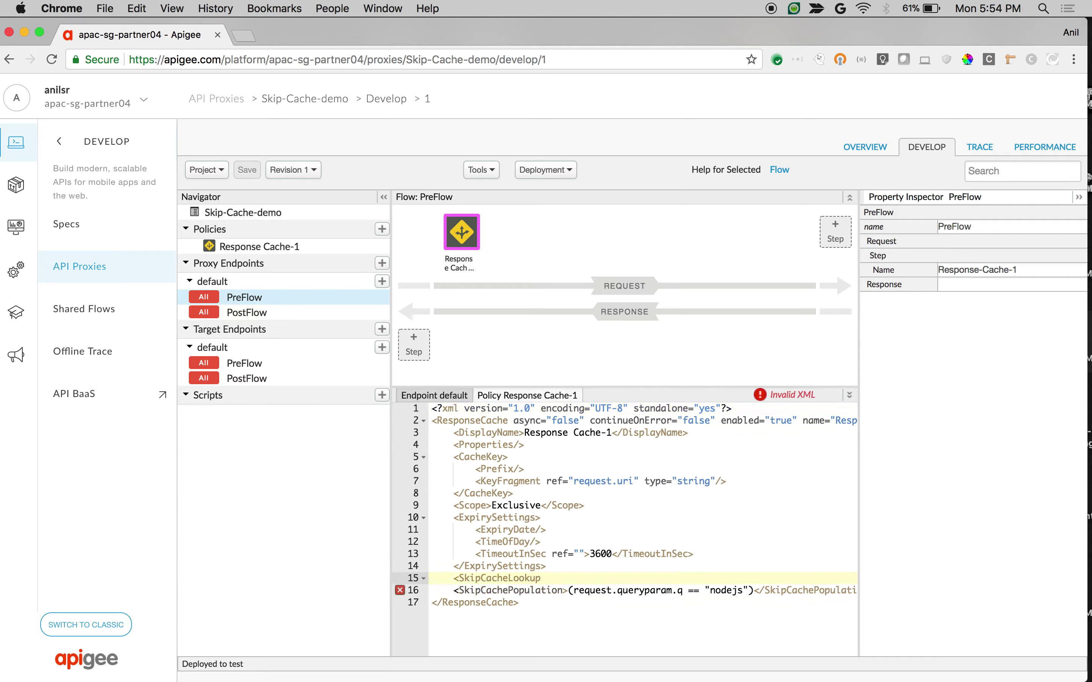
{"action": "type", "text": ">(request.queryparam."}
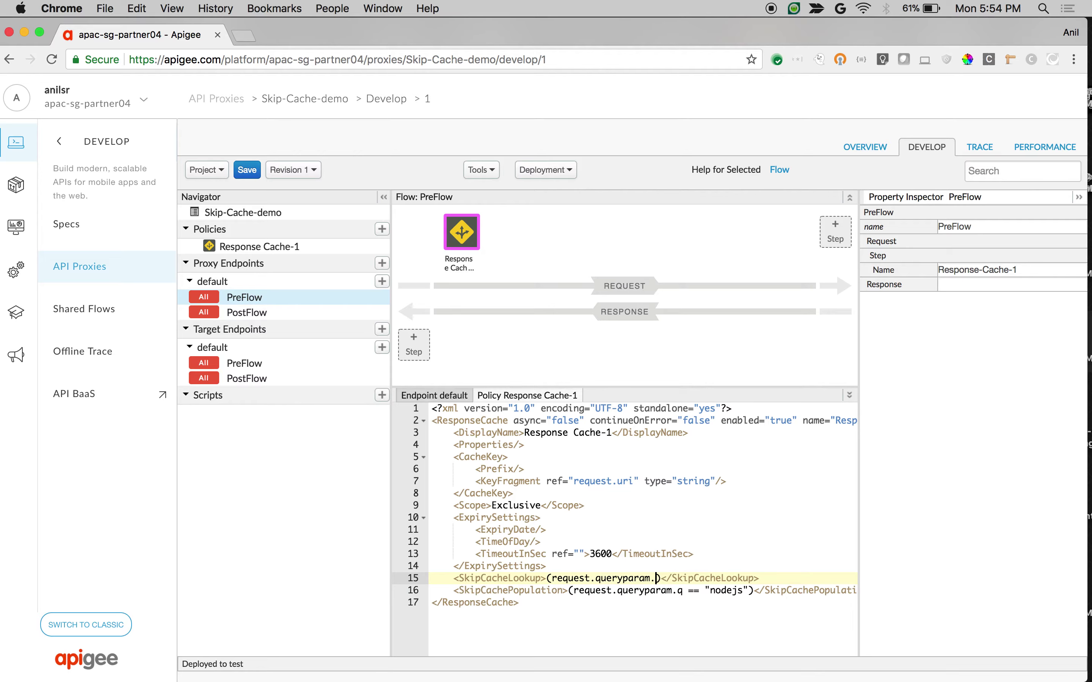
{"action": "type", "text": "data =="}
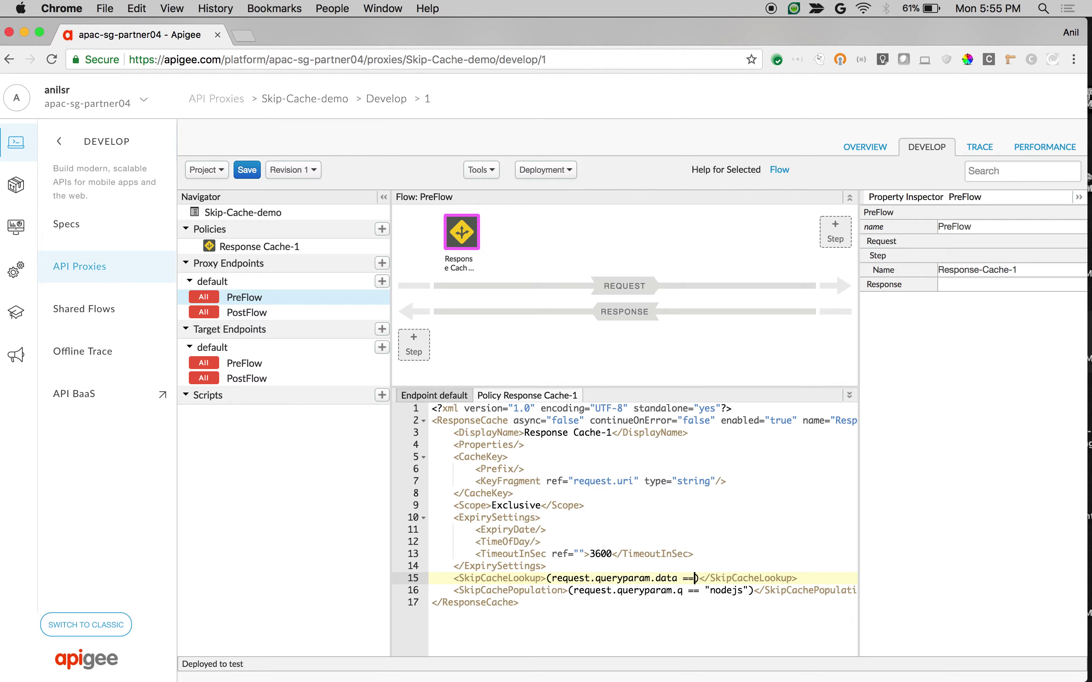
{"action": "type", "text": " \"fresh"}
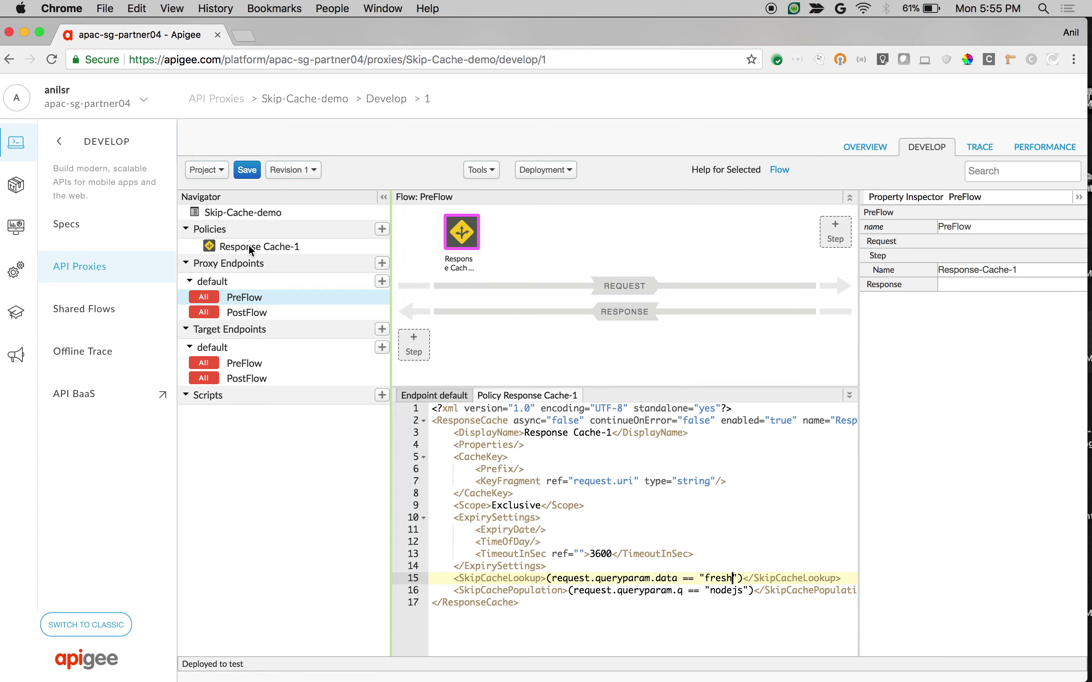
{"action": "left_click", "coordinate": [247, 170]}
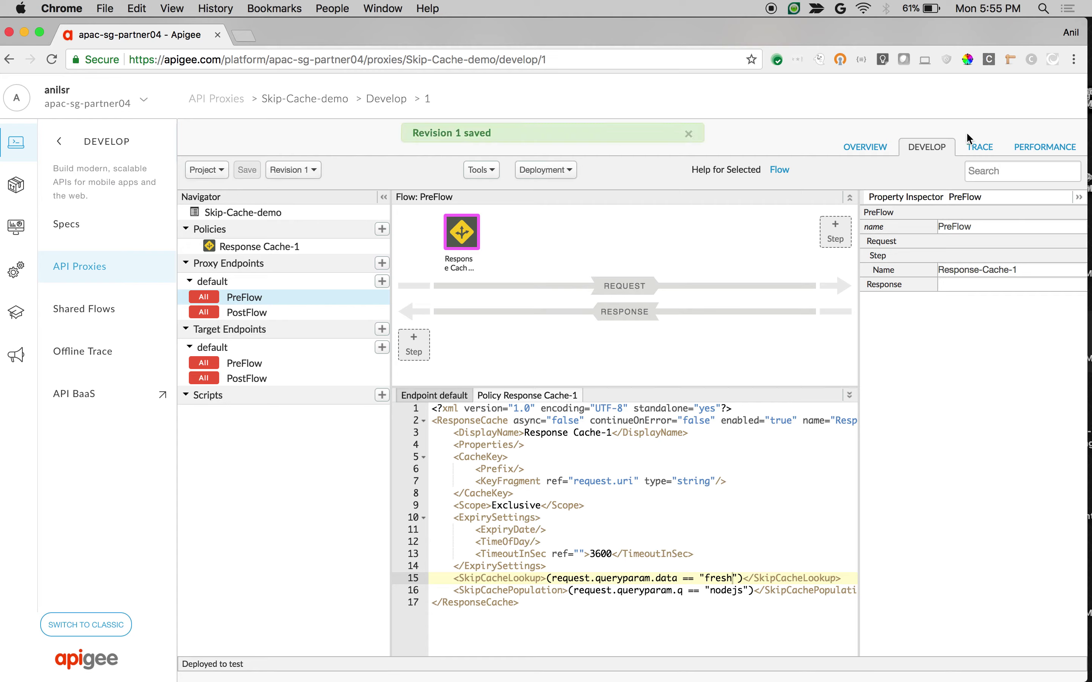
Restart the trace session for the proxy and send the GET request with q=python.
{"action": "left_click", "coordinate": [979, 147]}
{"action": "left_click", "coordinate": [487, 174]}
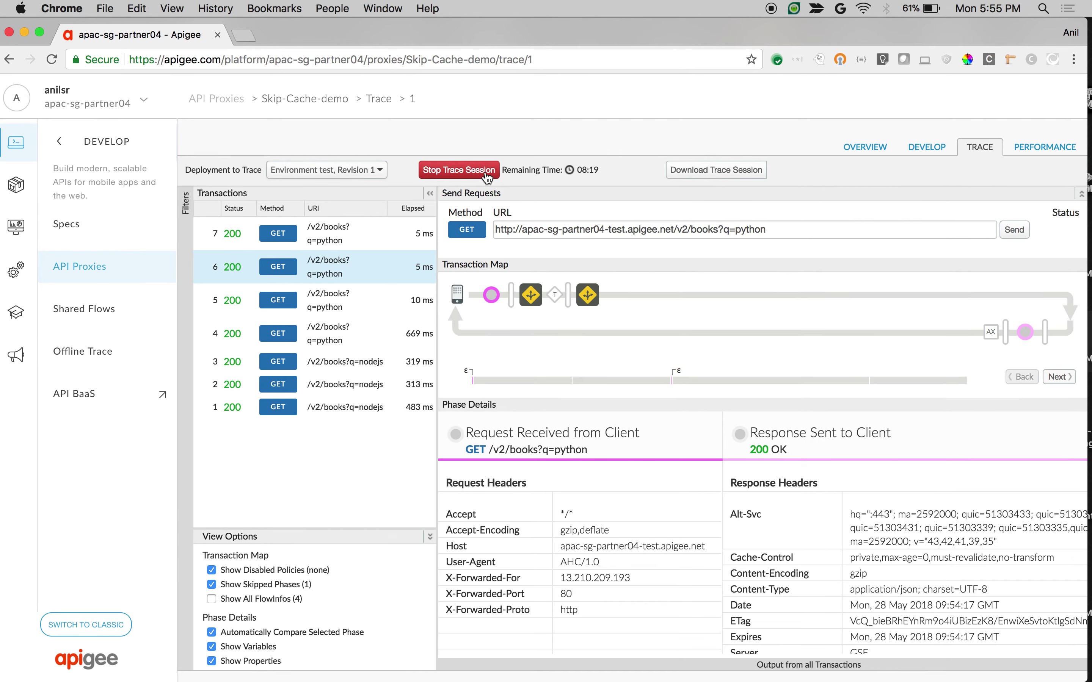
{"action": "left_click", "coordinate": [469, 170]}
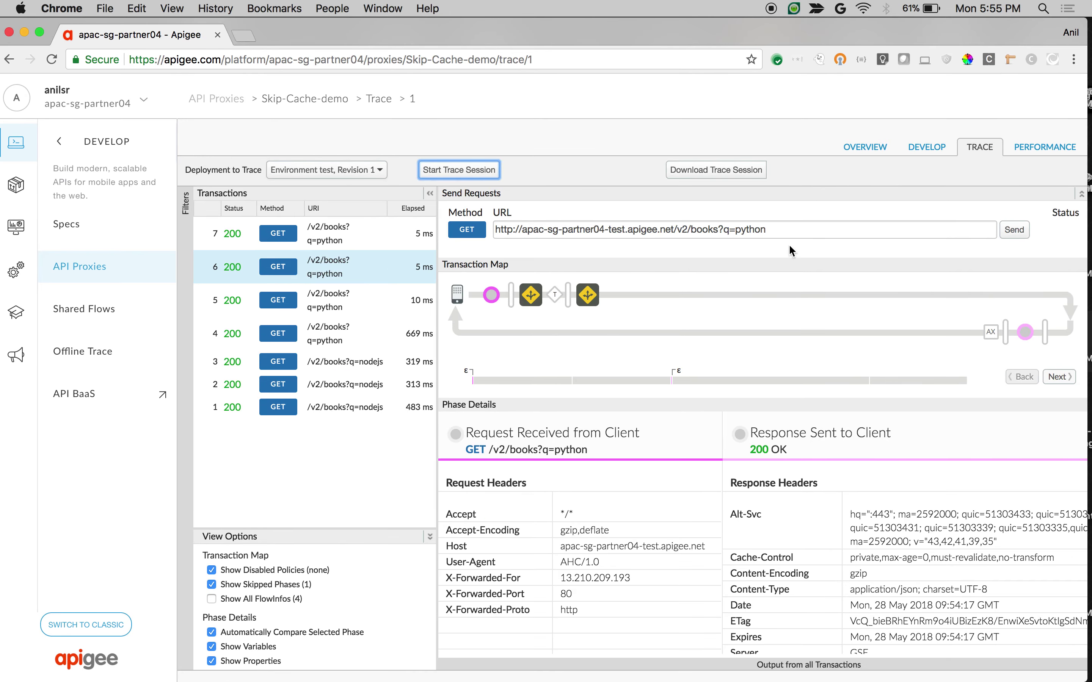
{"action": "left_click", "coordinate": [1014, 230]}
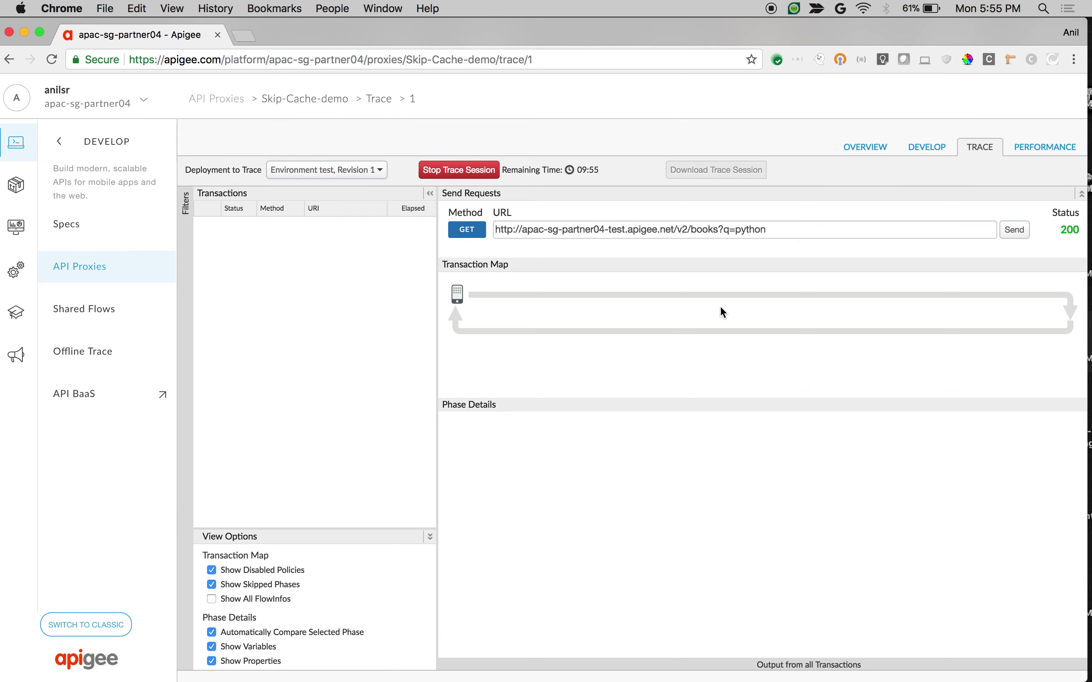
Append &data=fresh to the request URL and send the GET request.
{"action": "left_click", "coordinate": [821, 229]}
{"action": "type", "text": "&da"}
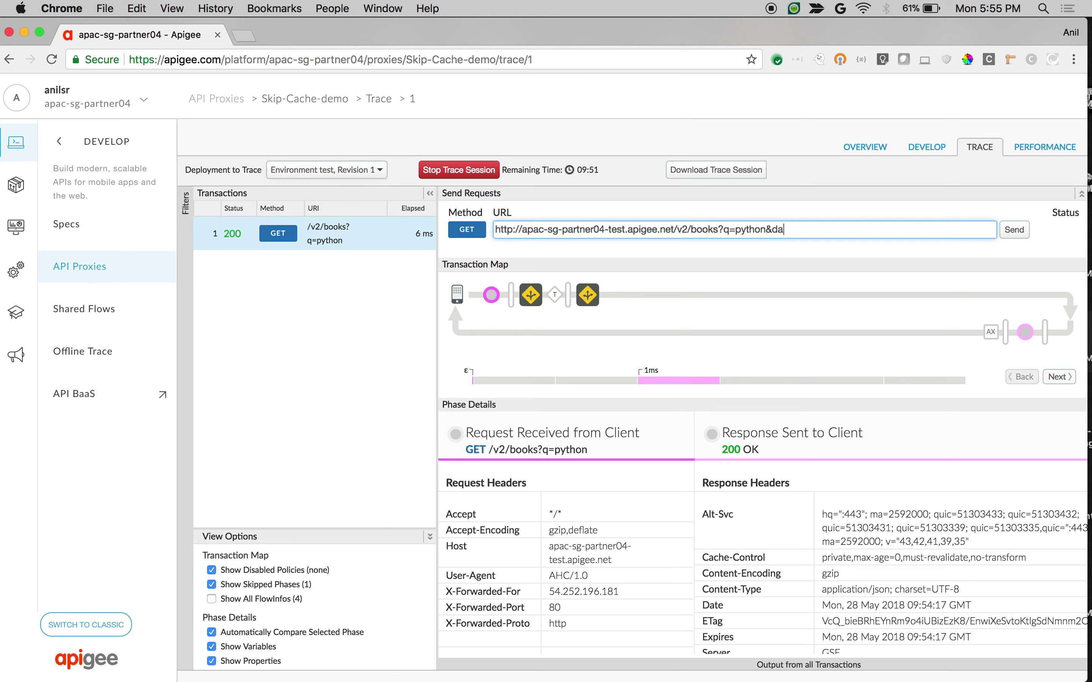
{"action": "type", "text": "ta=fresh"}
{"action": "left_click", "coordinate": [1014, 230]}
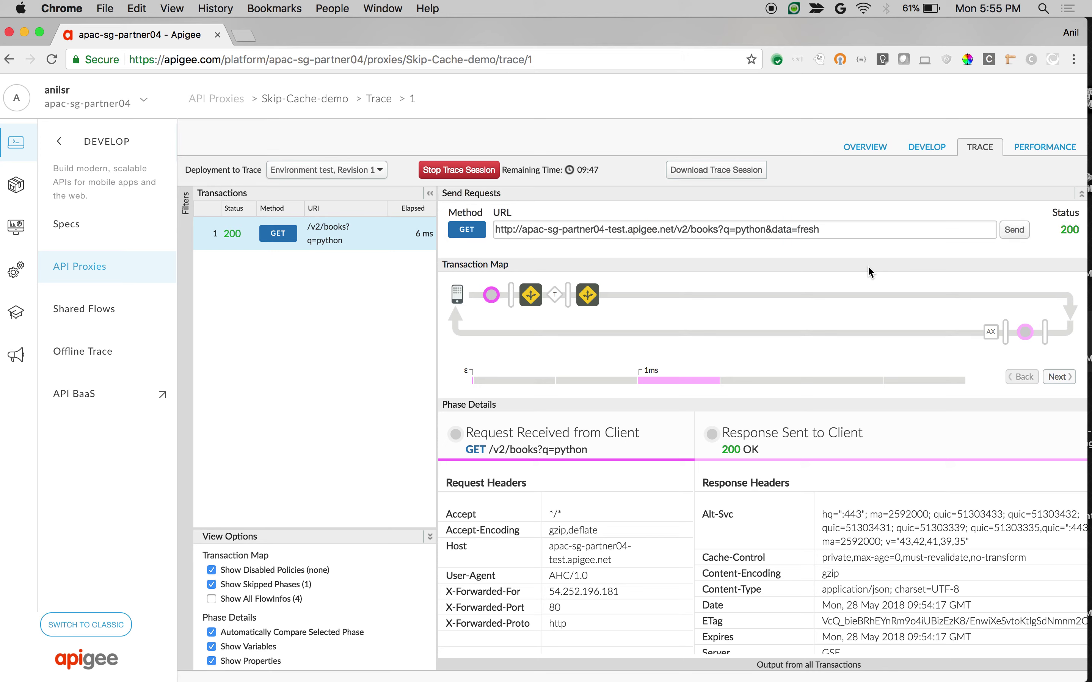